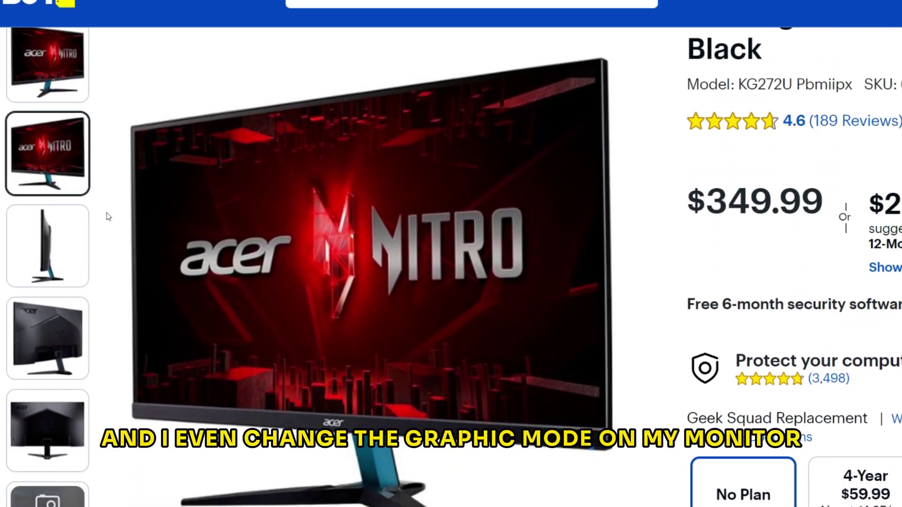
- Enlarge the Acer Nitro 27" monitor's photos in the Product Images gallery via the third thumbnail
click(85, 223)
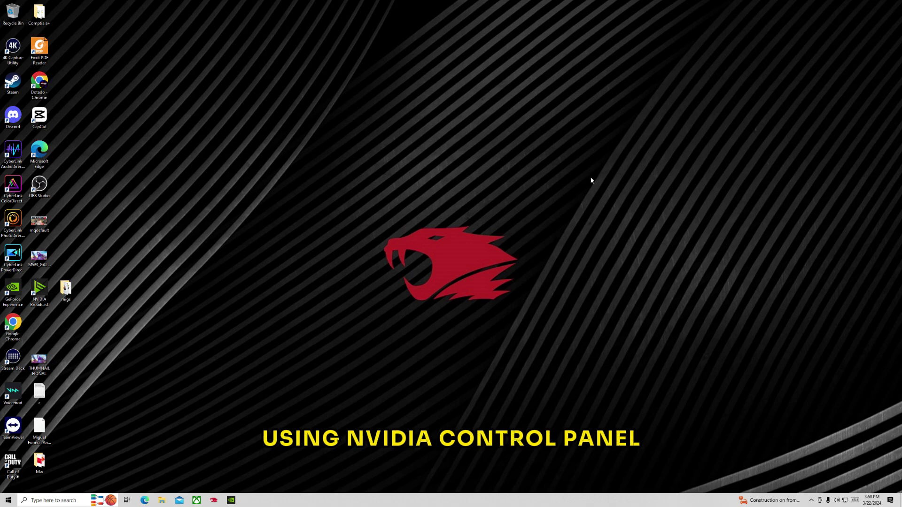
- Launch NVIDIA Control Panel from the desktop right-click menu
right_click(590, 178)
right_click(428, 172)
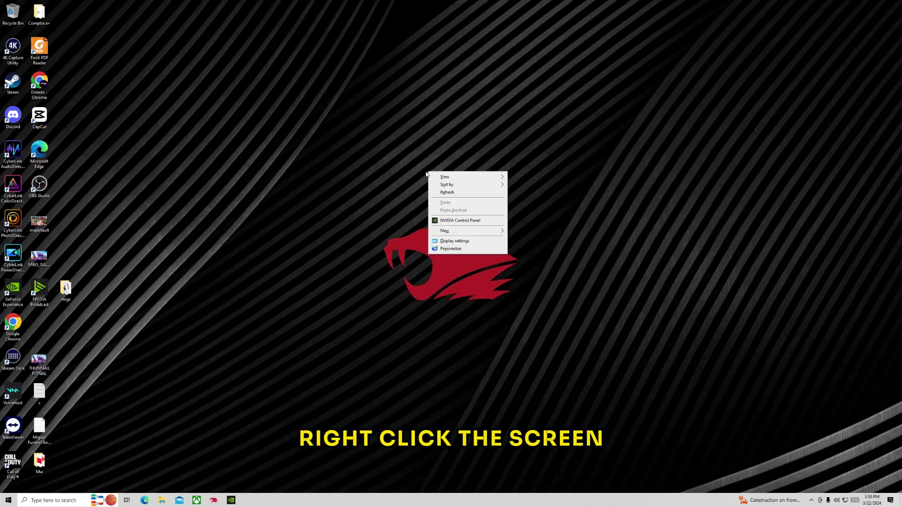
click(462, 224)
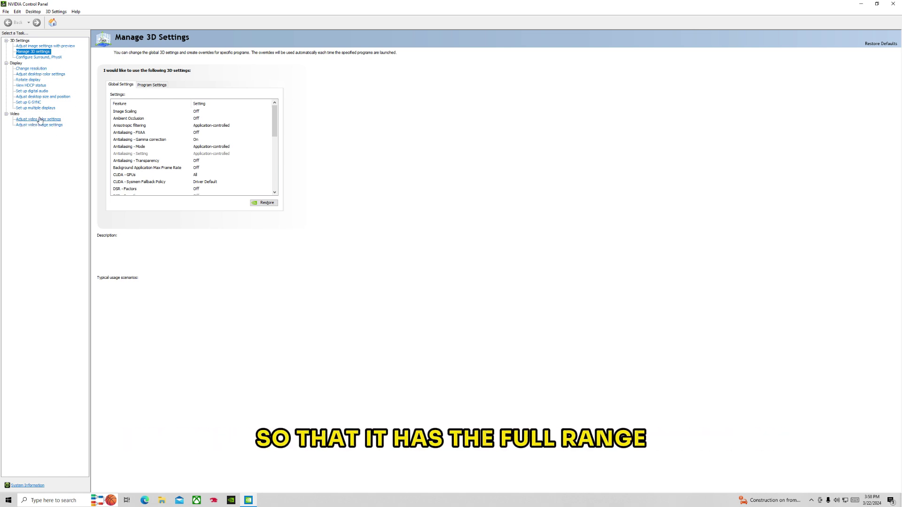
- Switch video color to With the NVIDIA settings and Full (0-255) dynamic range
click(40, 120)
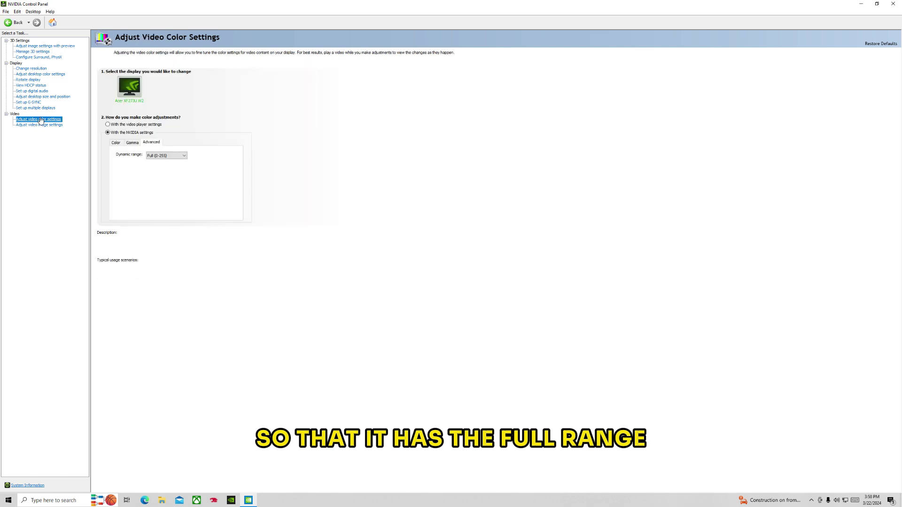
mouse_move(129, 154)
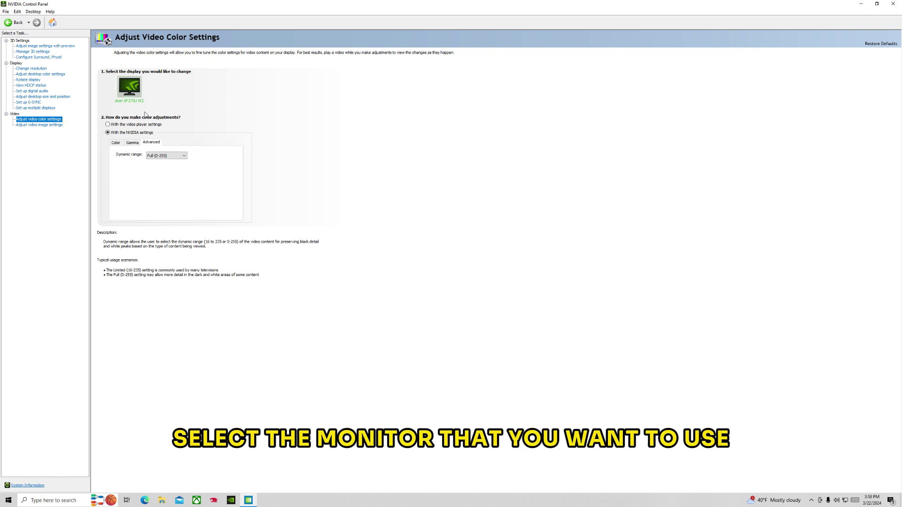
click(109, 125)
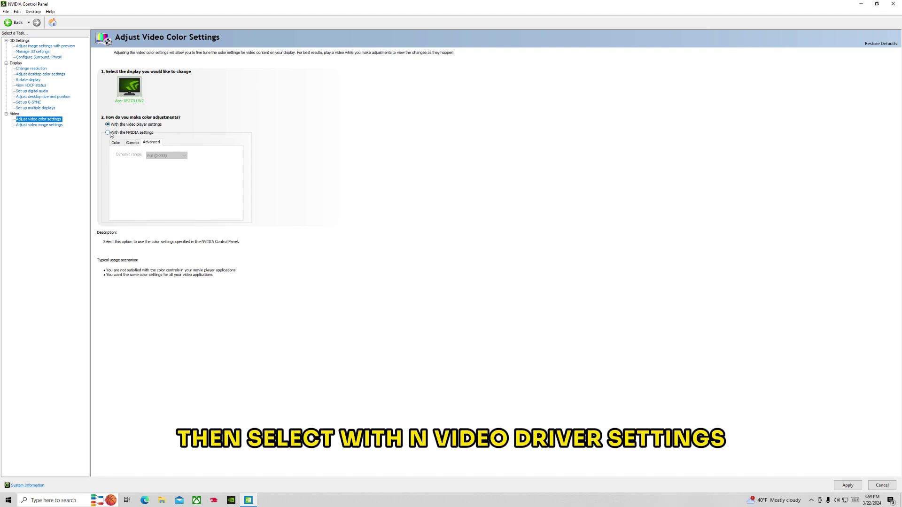
click(108, 133)
click(141, 143)
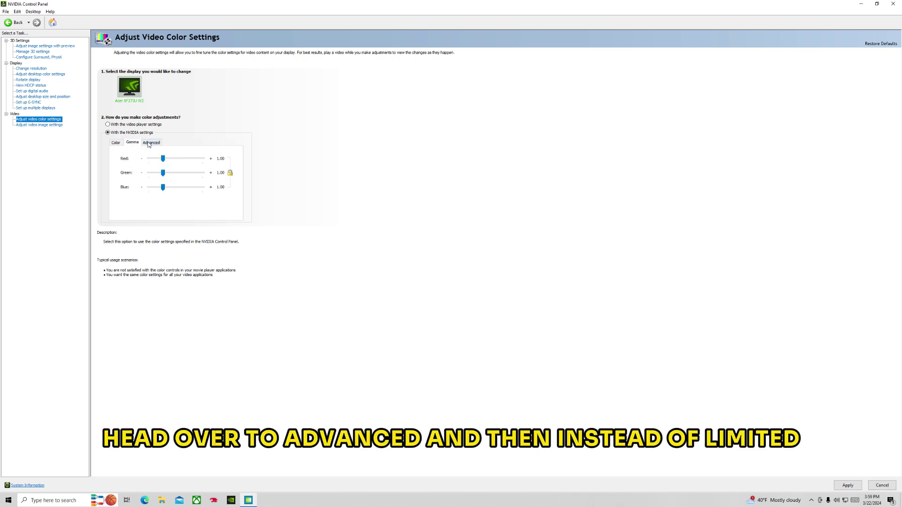
click(150, 143)
click(167, 156)
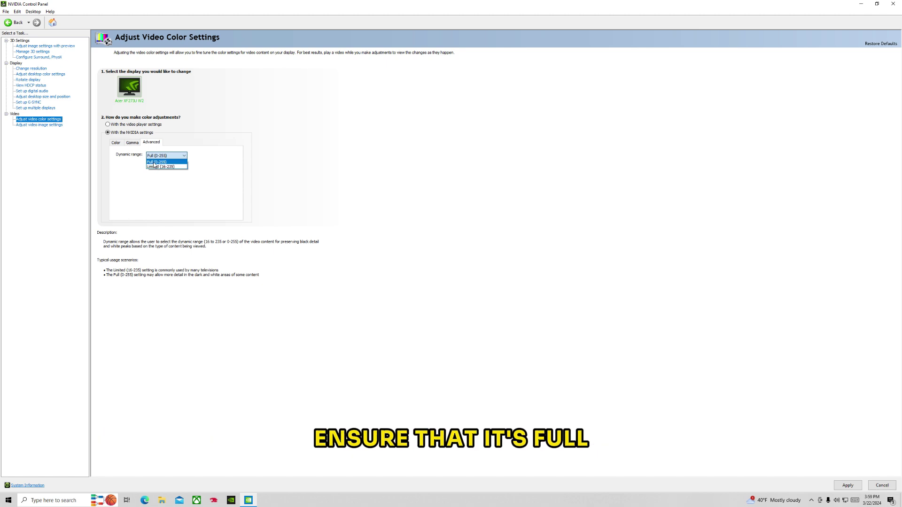
click(152, 162)
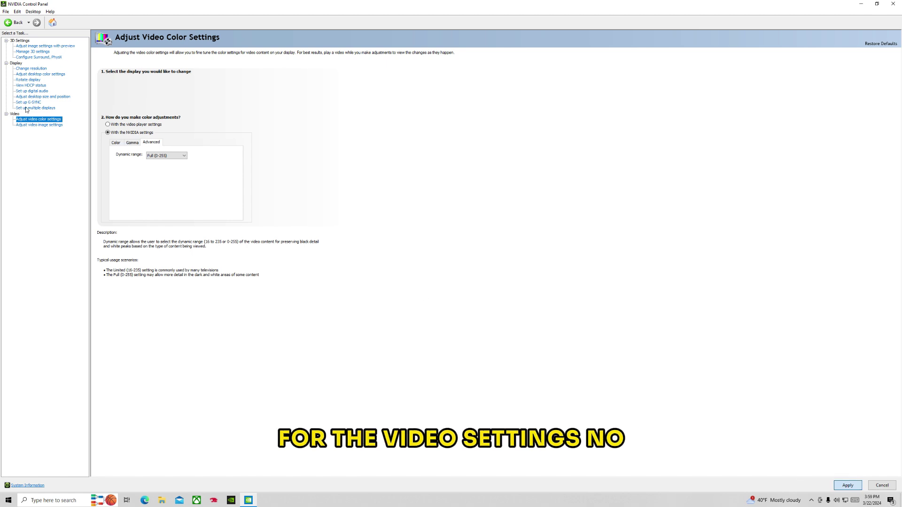
click(32, 68)
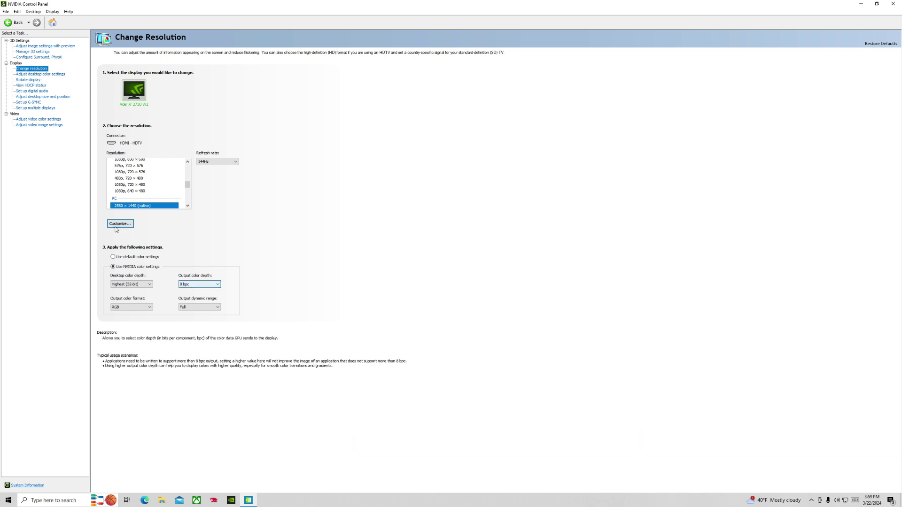
- Choose NVIDIA color settings with Highest (32-bit) depth, RGB format and Full output range
click(117, 257)
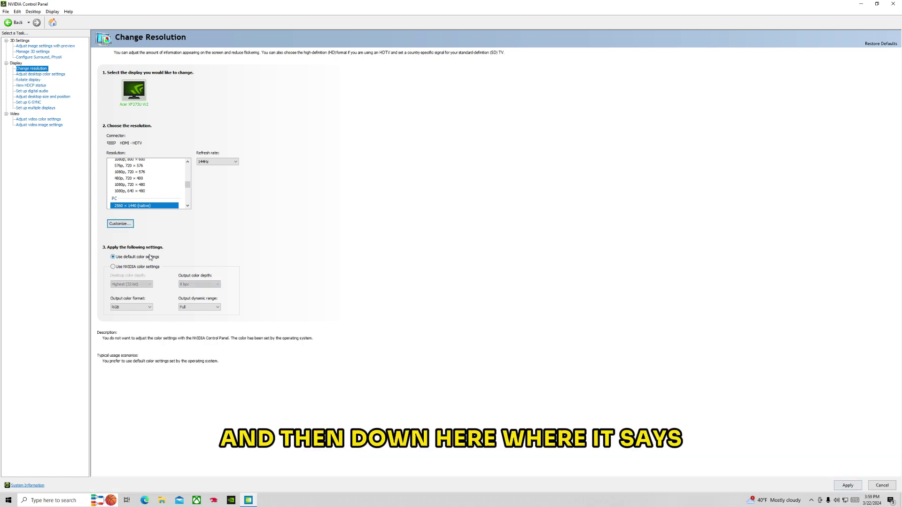
click(114, 267)
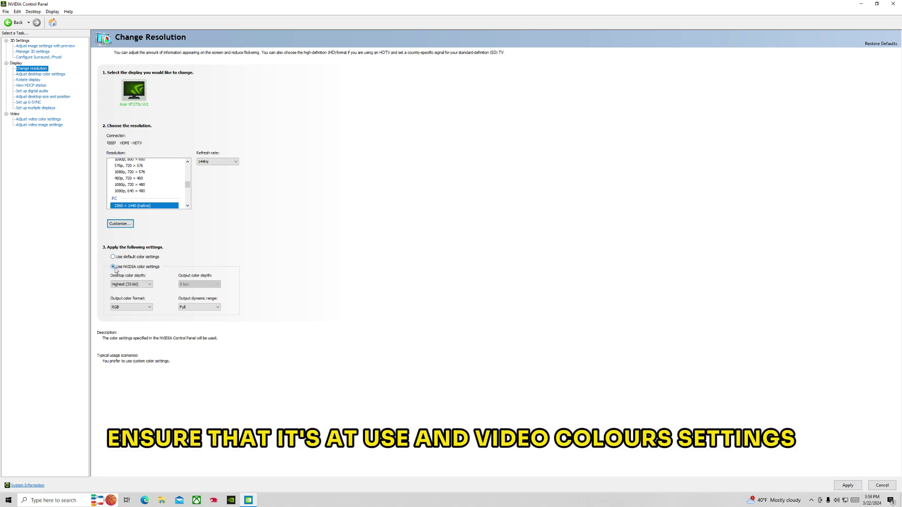
click(149, 285)
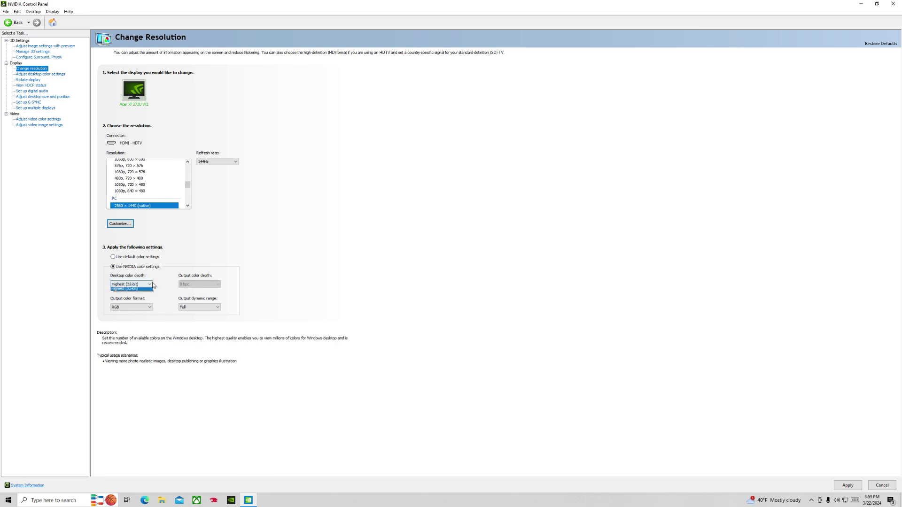
click(152, 308)
click(150, 311)
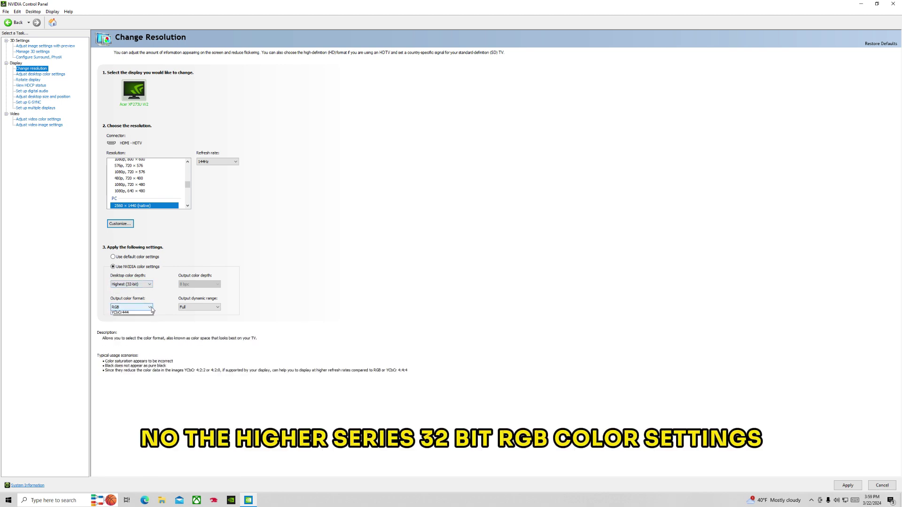
click(152, 308)
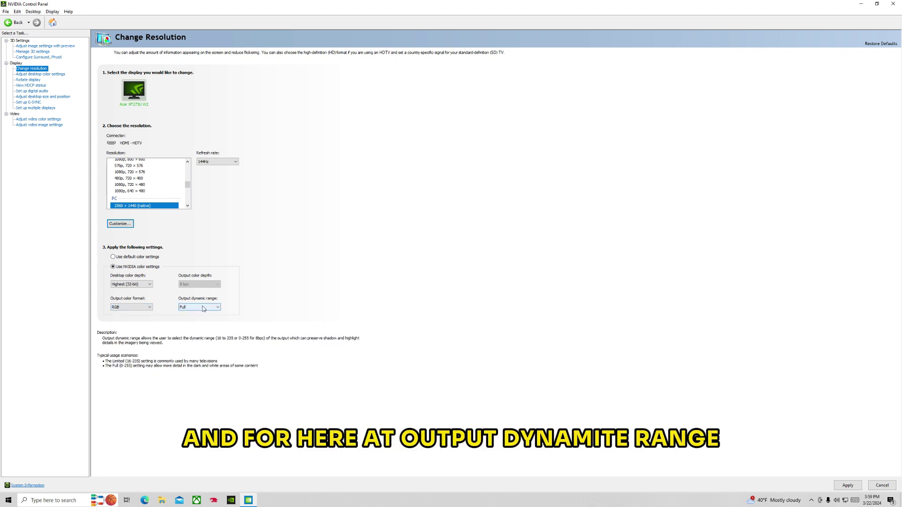
click(203, 308)
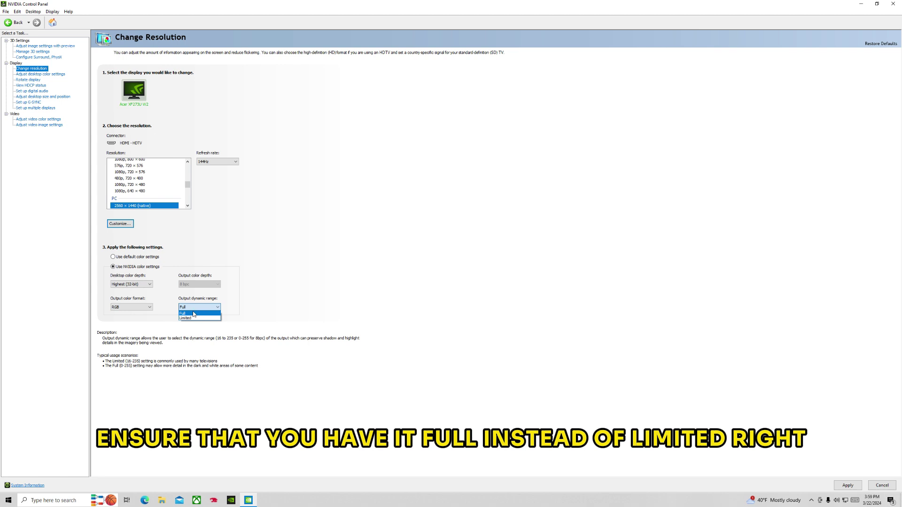
click(188, 312)
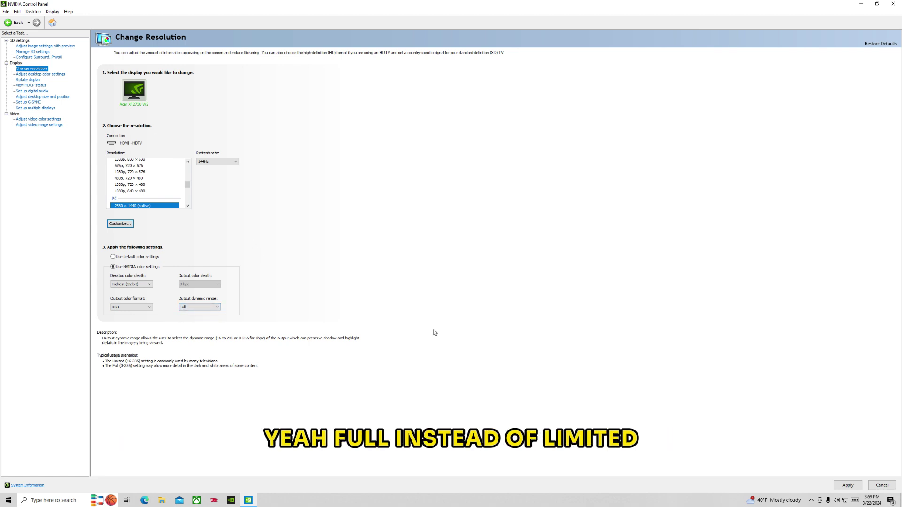
- Apply the display color output settings, then browse the 3D settings pages
click(844, 485)
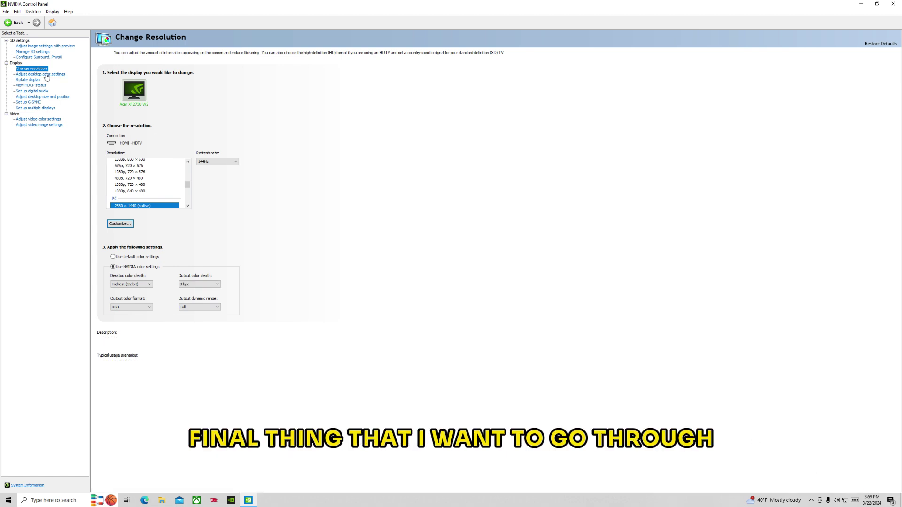
click(46, 57)
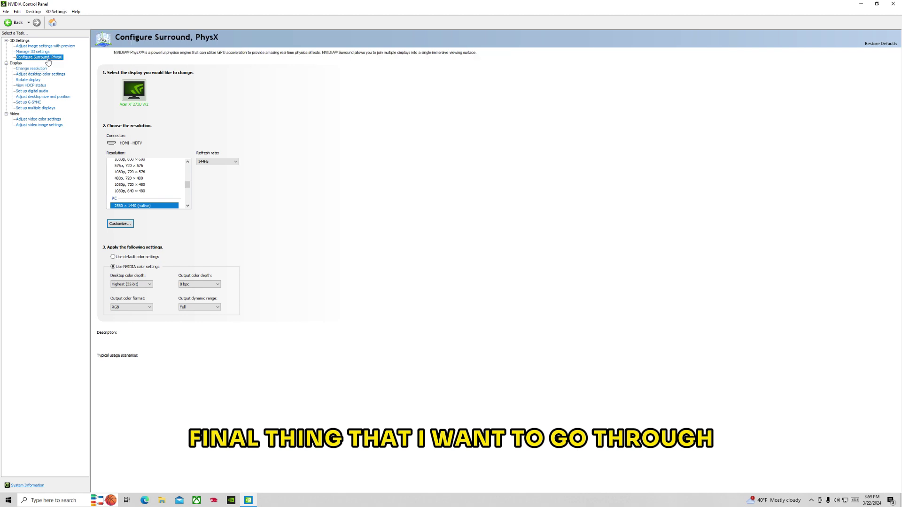
click(46, 51)
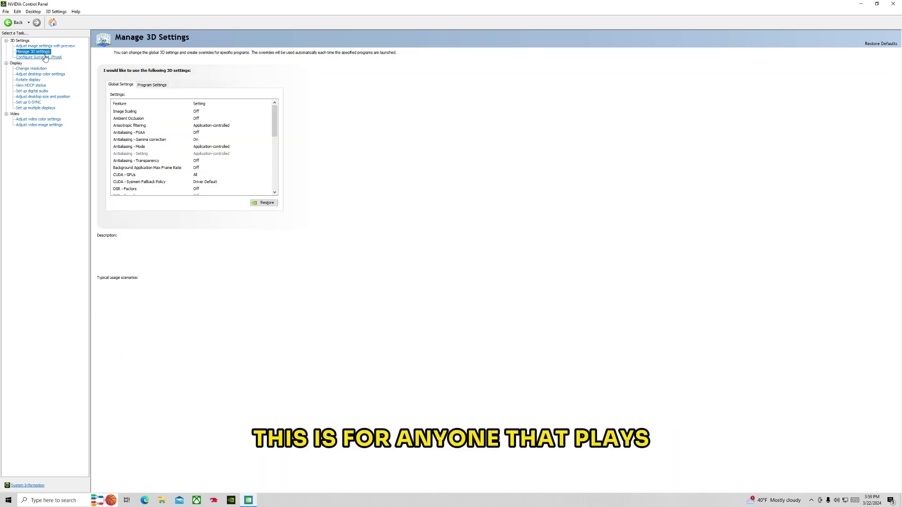
click(43, 46)
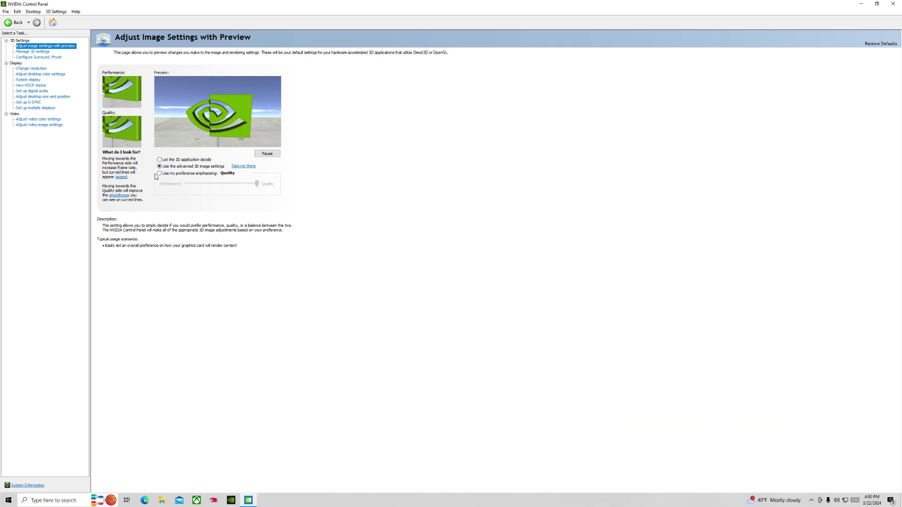
- On Adjust desktop color settings, set contrast to 60% and digital vibrance to about 75%
click(40, 74)
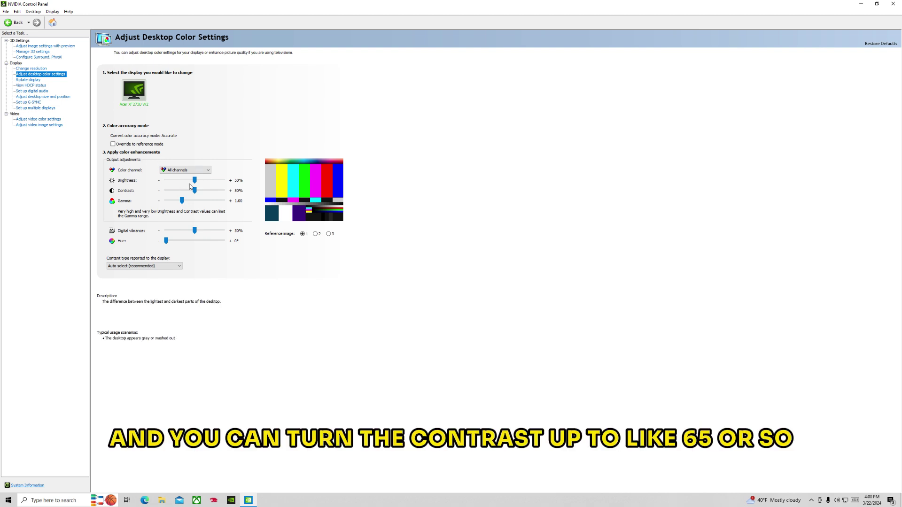
mouse_move(201, 191)
drag(201, 193, 205, 193)
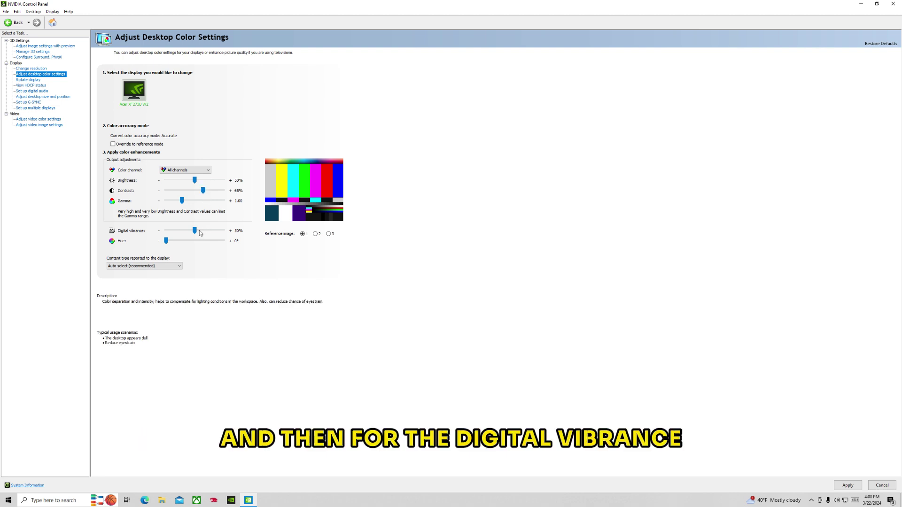
drag(205, 232, 234, 240)
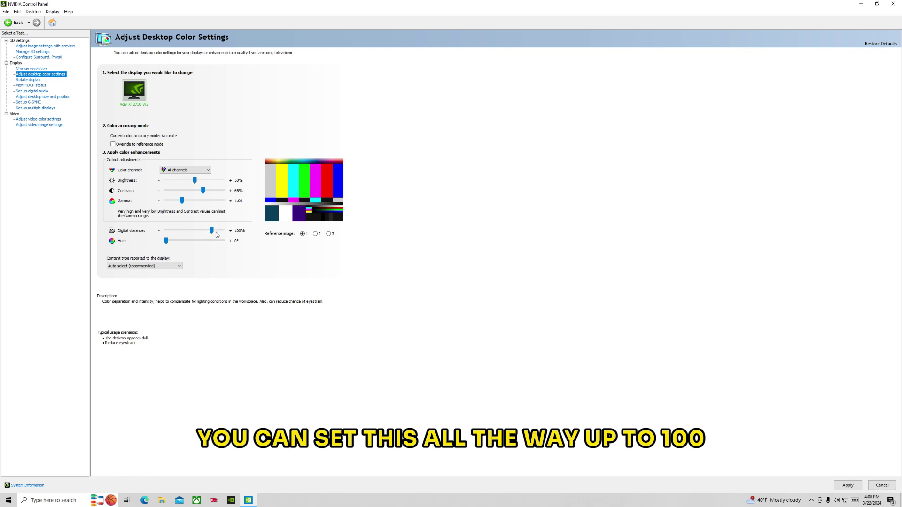
drag(217, 235, 212, 234)
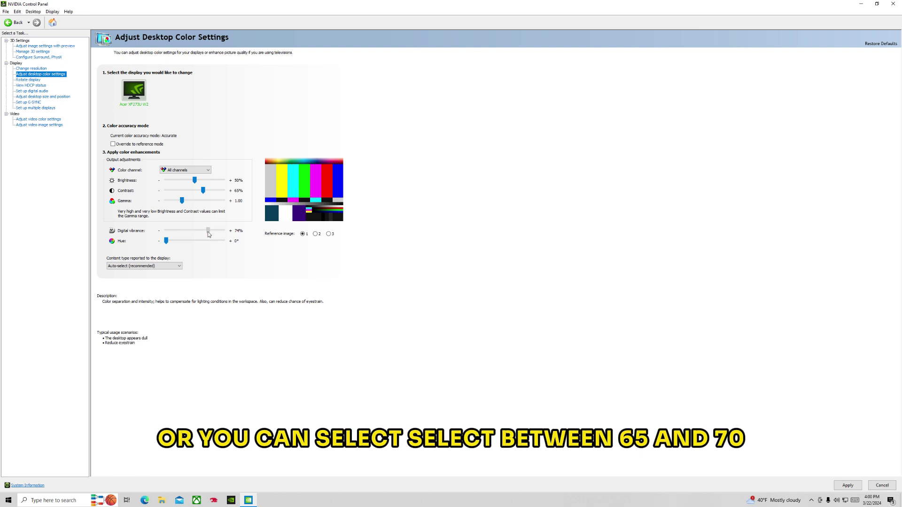